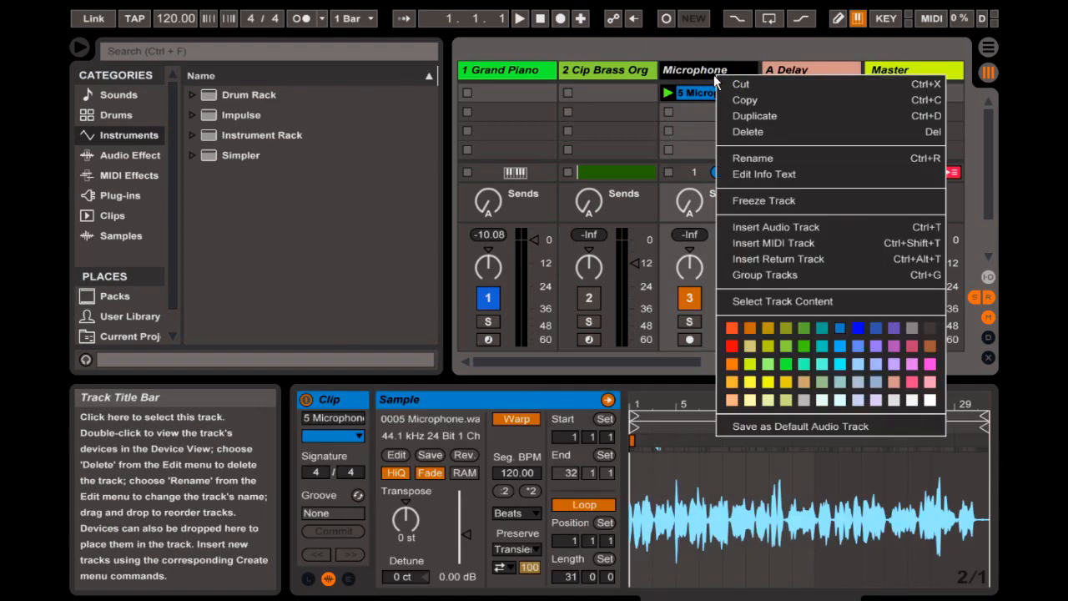
- Delete the Microphone audio track and the A Delay return track
left_click(746, 129)
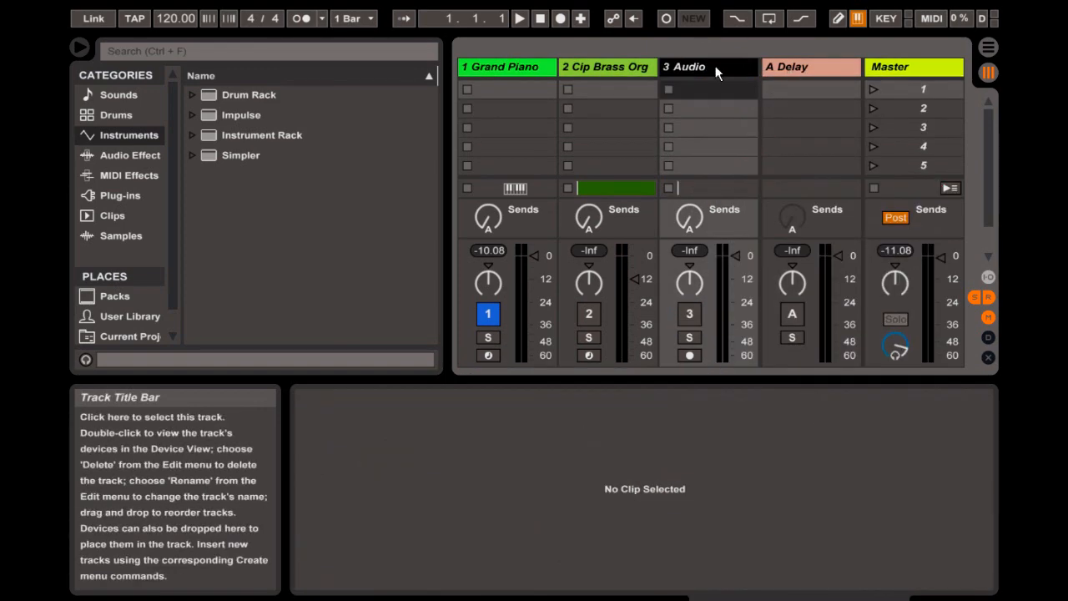
left_click(771, 73)
right_click(788, 68)
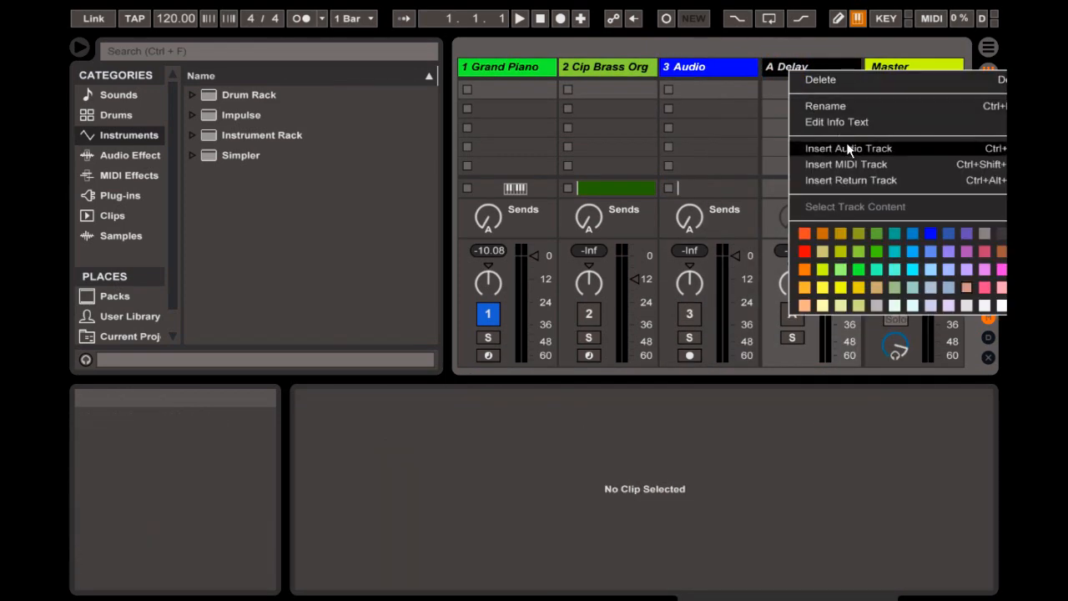
left_click(839, 81)
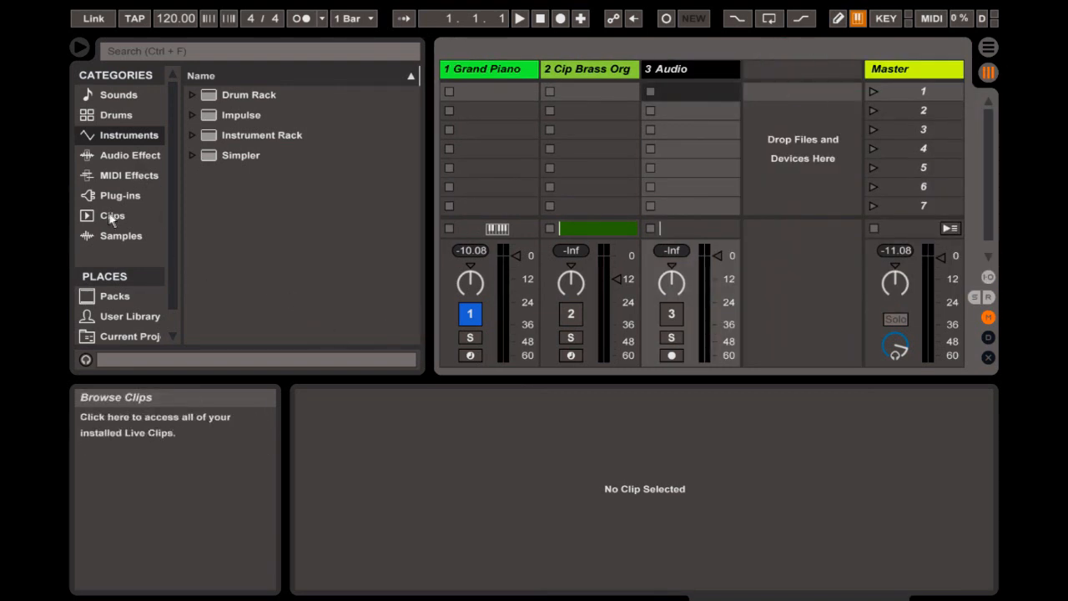
- Load the Dance Dot Org preset from the Piano & Keys instrument racks onto a new track
left_click(133, 135)
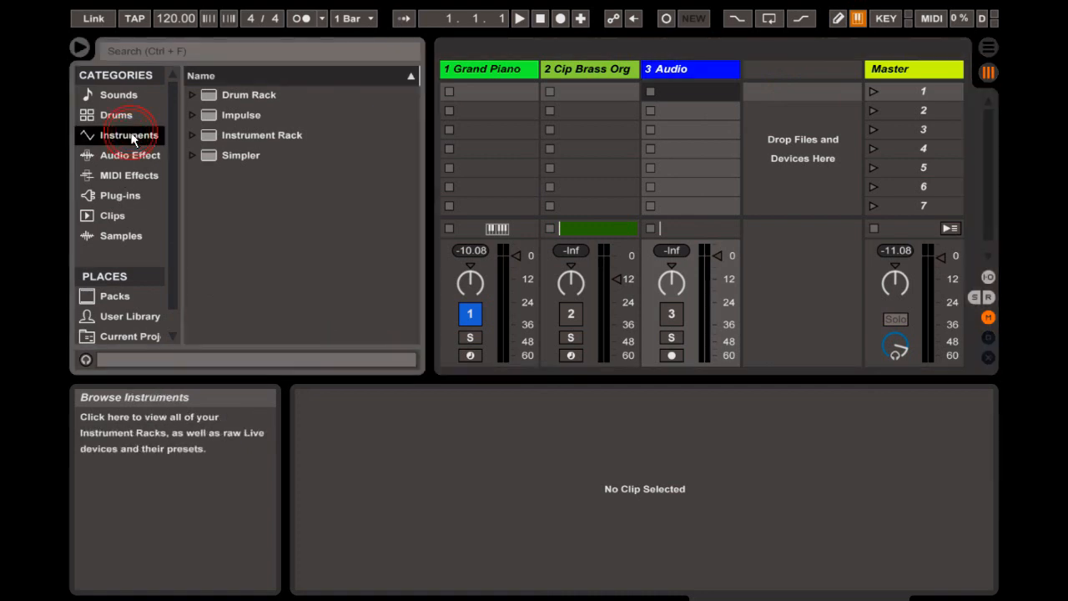
left_click(192, 134)
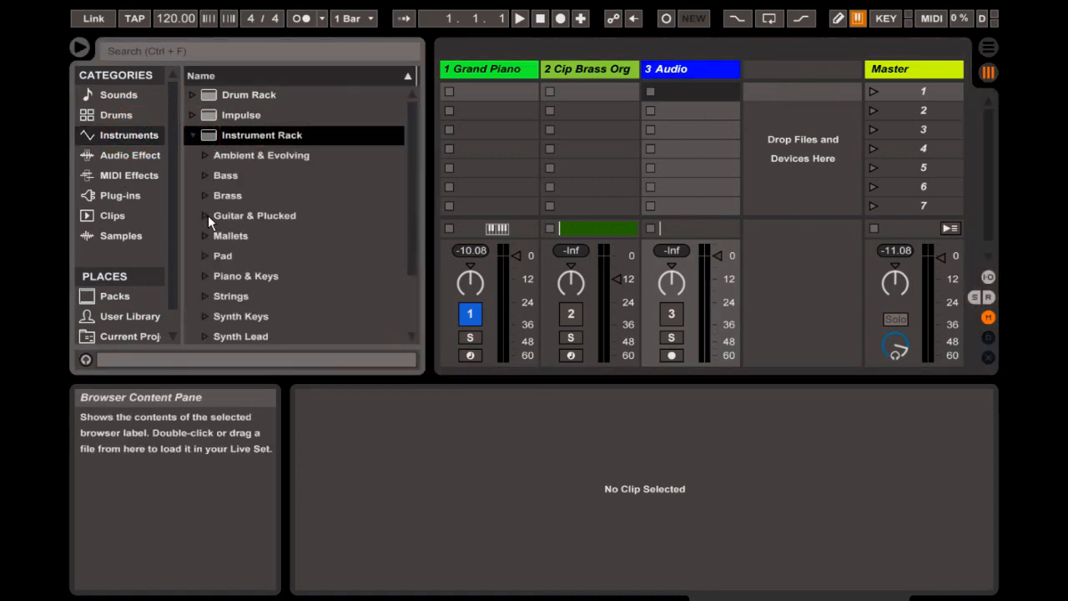
left_click(206, 275)
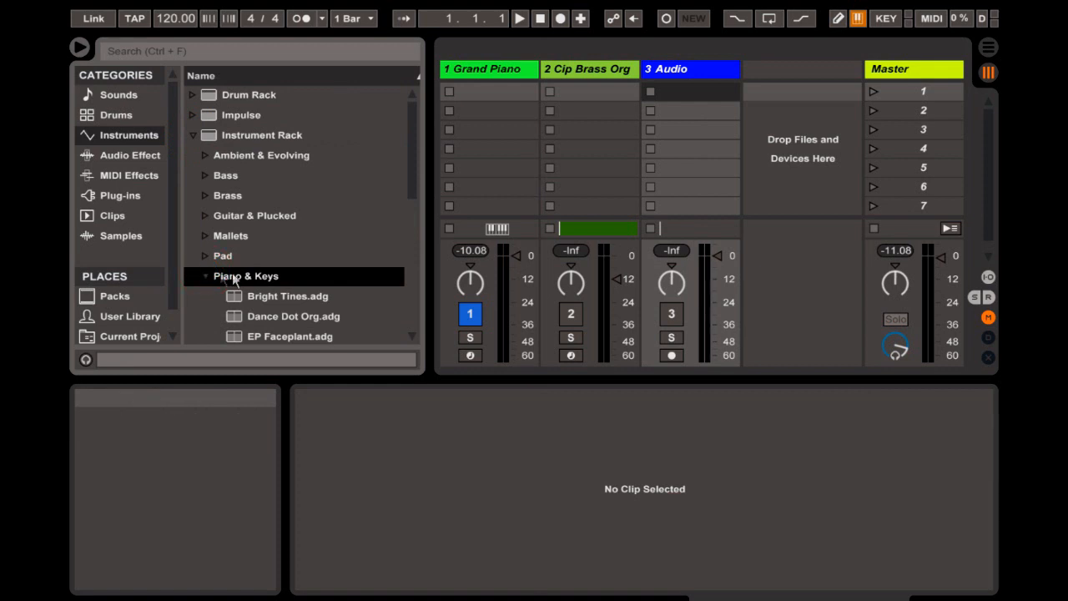
scroll(272, 284, "down", 2)
scroll(271, 279, "down", 2)
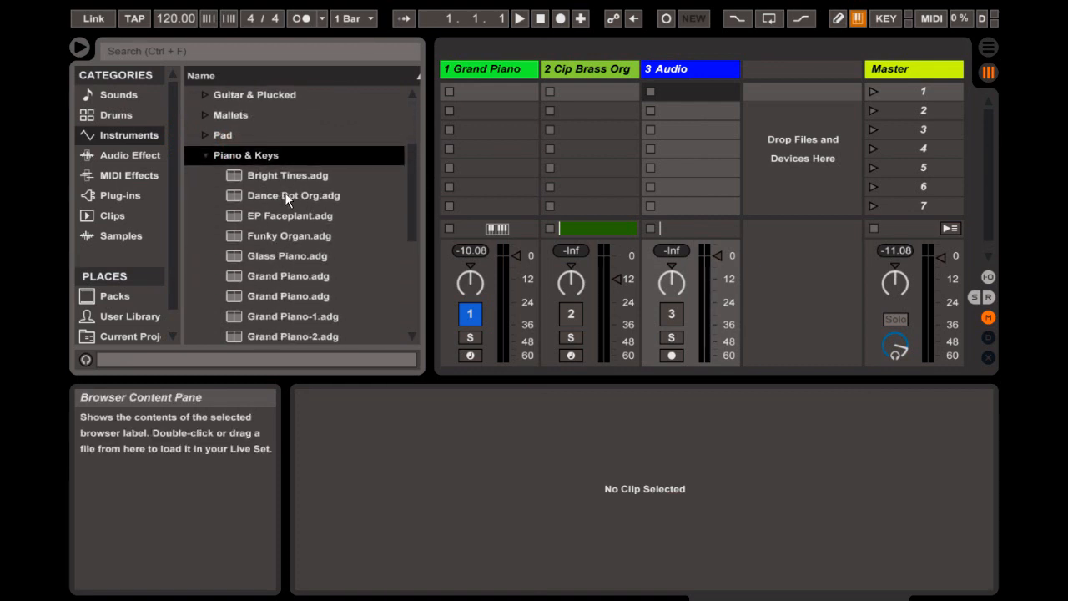
double_click(236, 193)
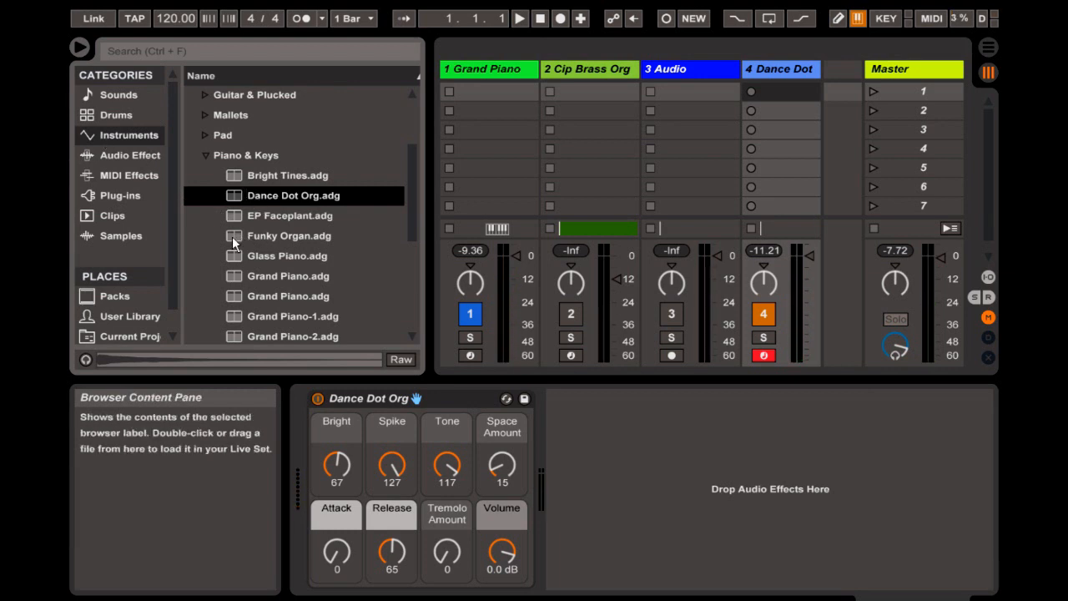
- Replace track 4's instrument with the Funky Organ preset and deactivate the Grand Piano track
double_click(232, 236)
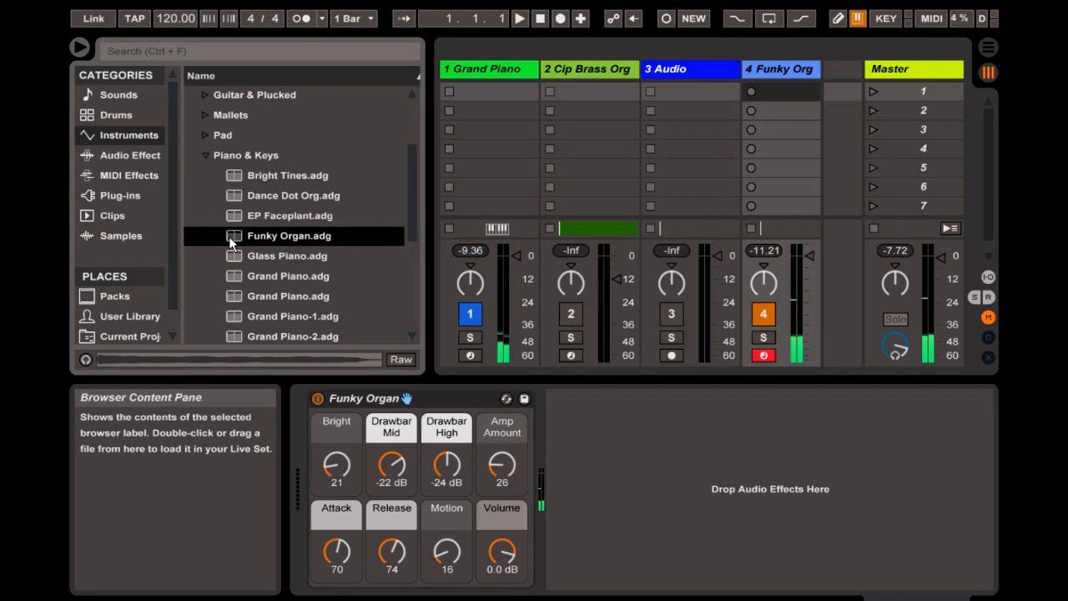
left_click(470, 317)
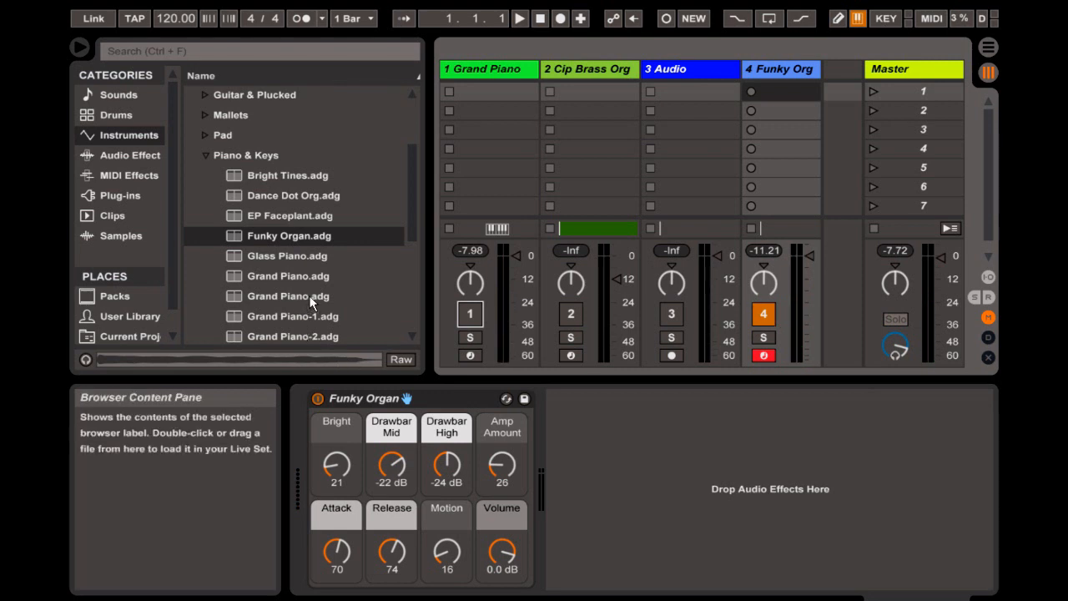
- Replace track 4's instrument with the Stevie Wow preset from Piano & Keys
scroll(310, 302, "down", 2)
scroll(310, 302, "down", 1)
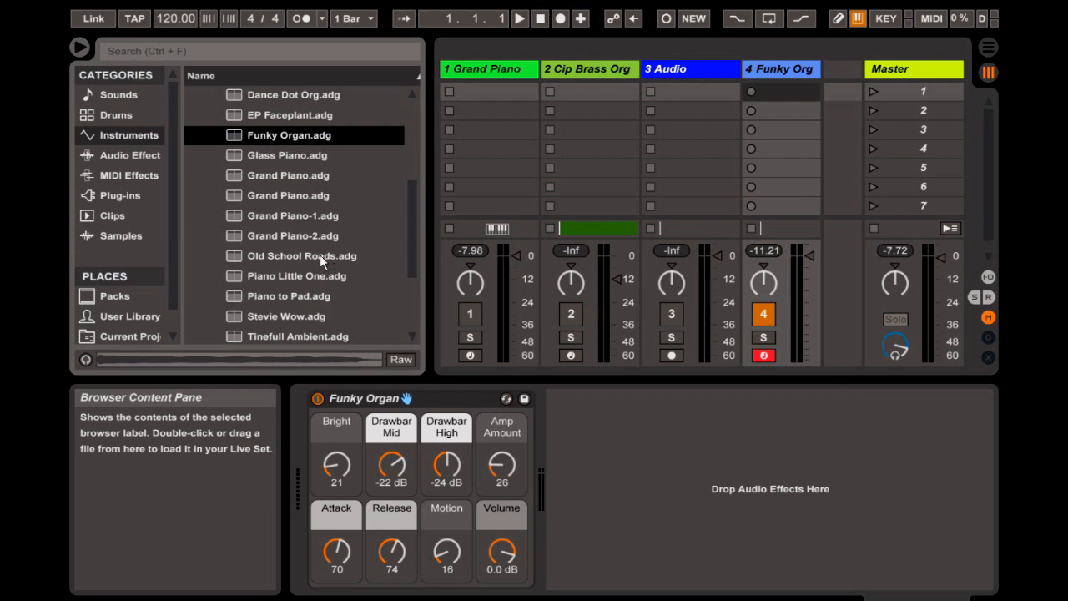
scroll(319, 256, "down", 2)
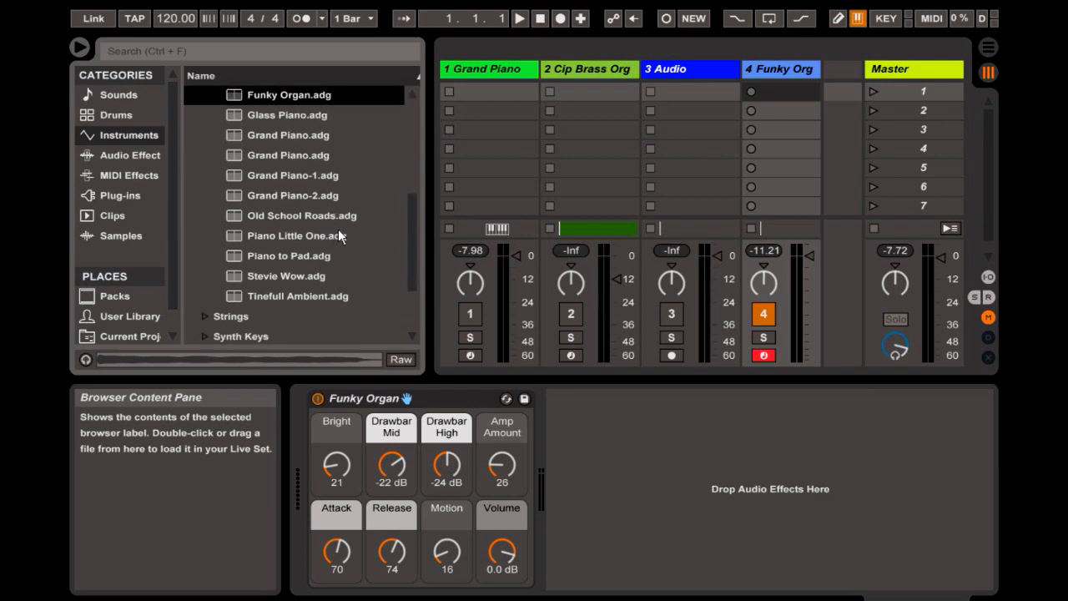
double_click(234, 279)
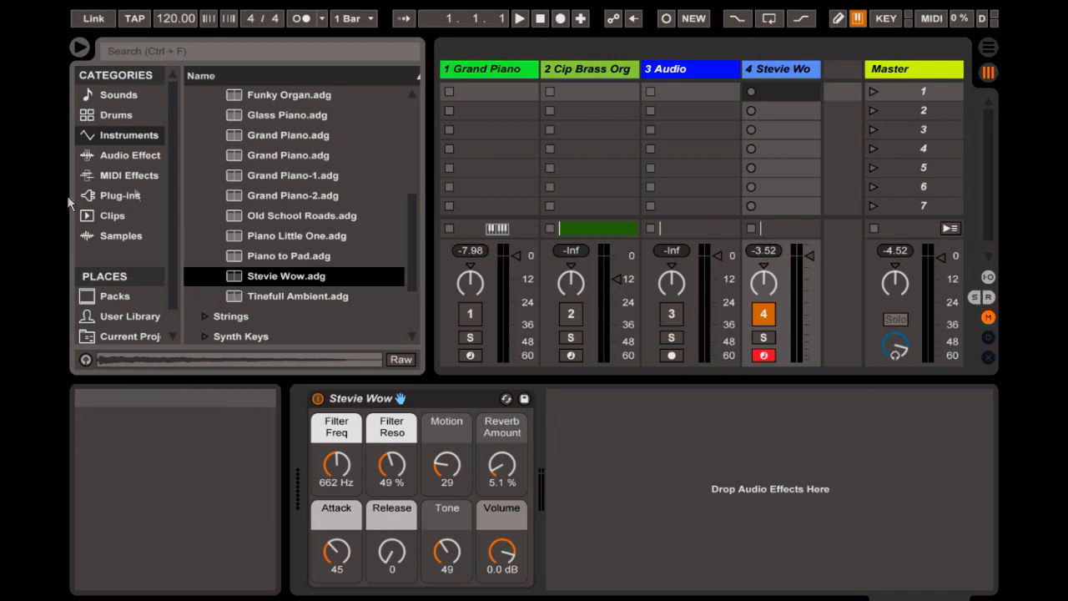
- Deactivate the Stevie Wow track, and activate and solo the Cip Brass Organ track
left_click(592, 70)
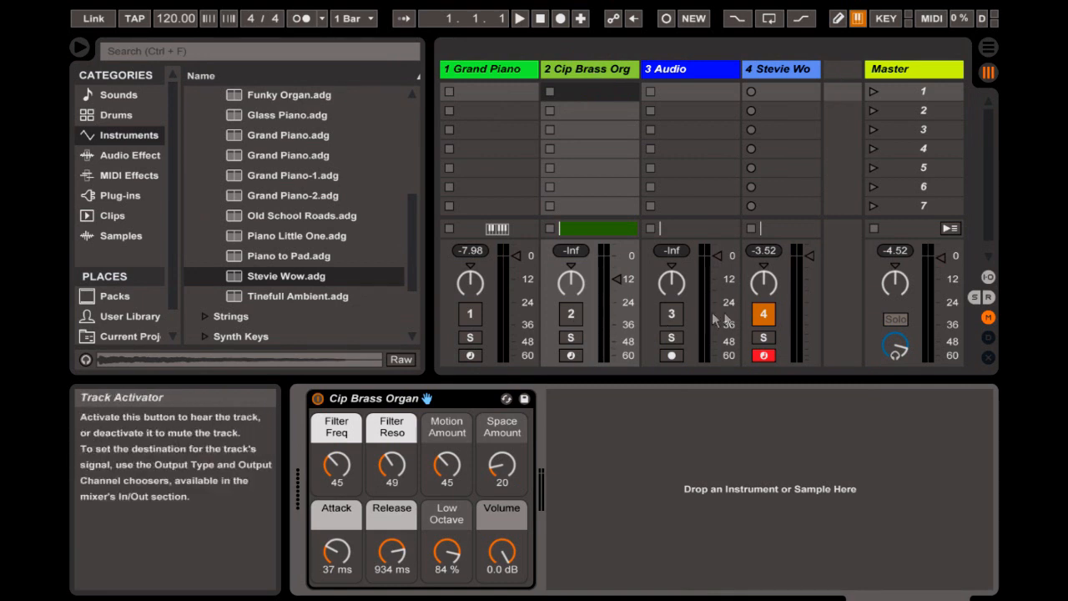
left_click(763, 314)
left_click(570, 314)
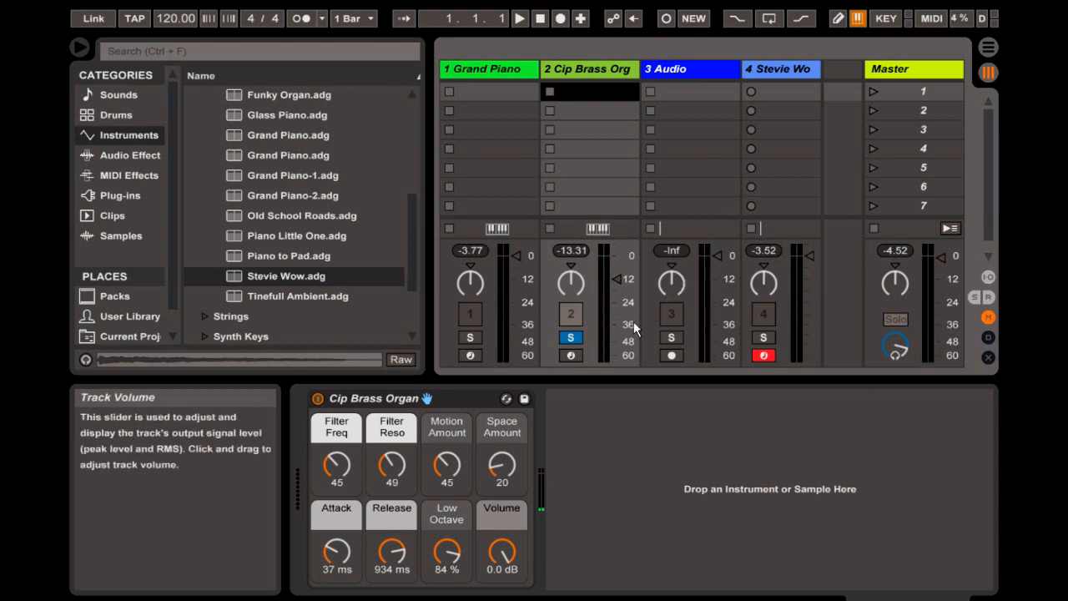
- Delete the Stevie Wow track, and unsolo and deactivate the Cip Brass Organ track
left_click(770, 70)
right_click(768, 68)
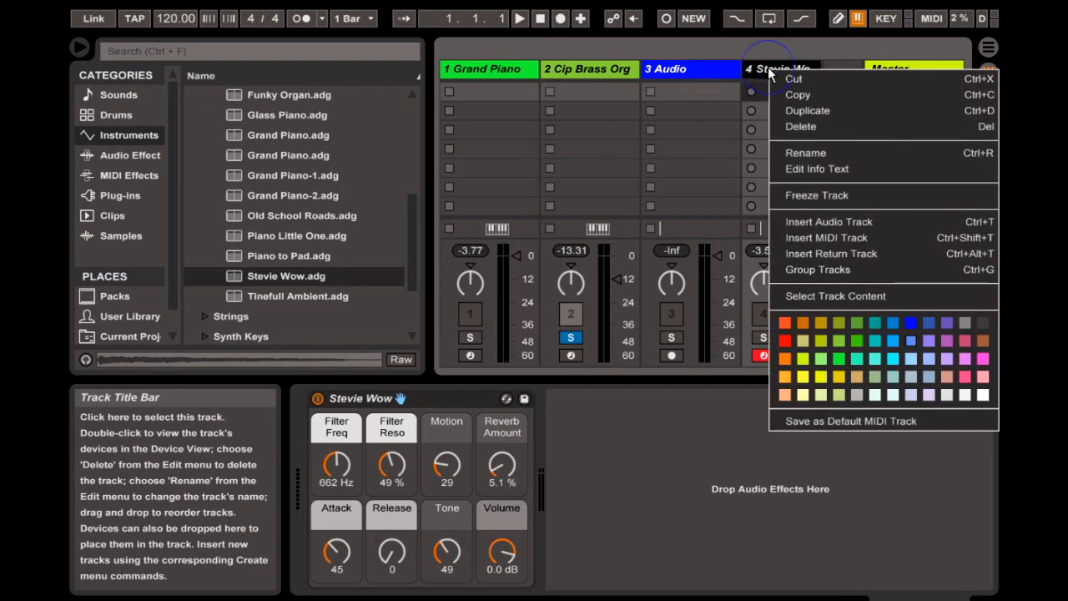
left_click(801, 126)
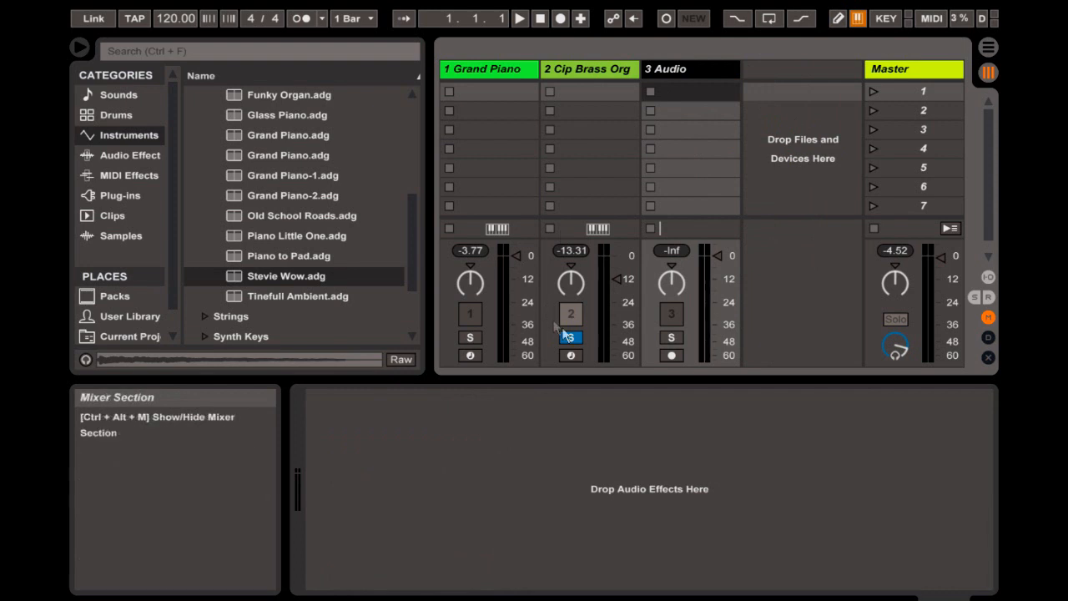
left_click(570, 339)
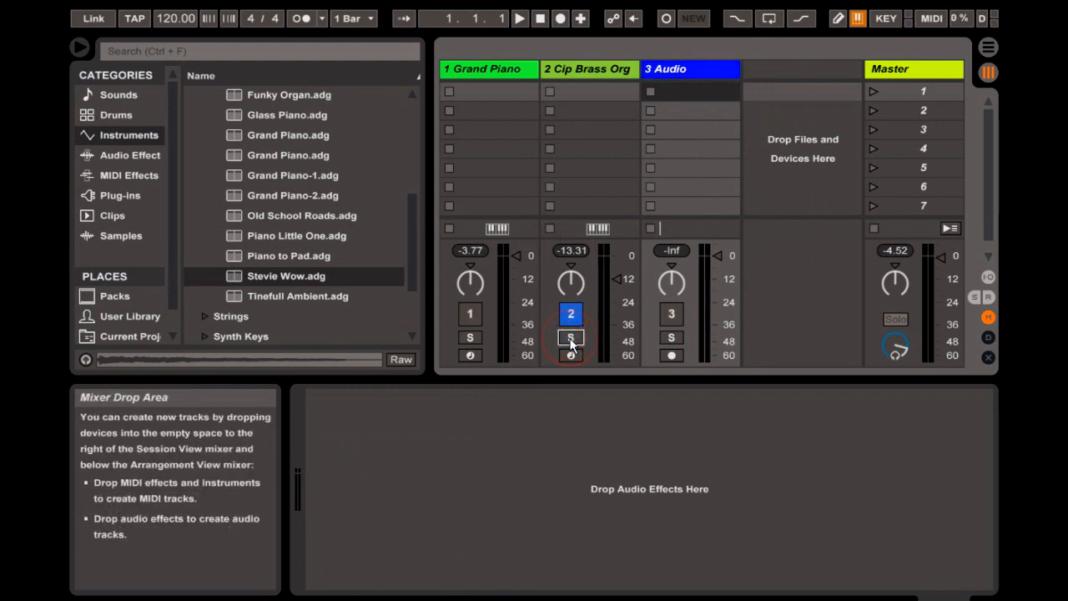
left_click(572, 316)
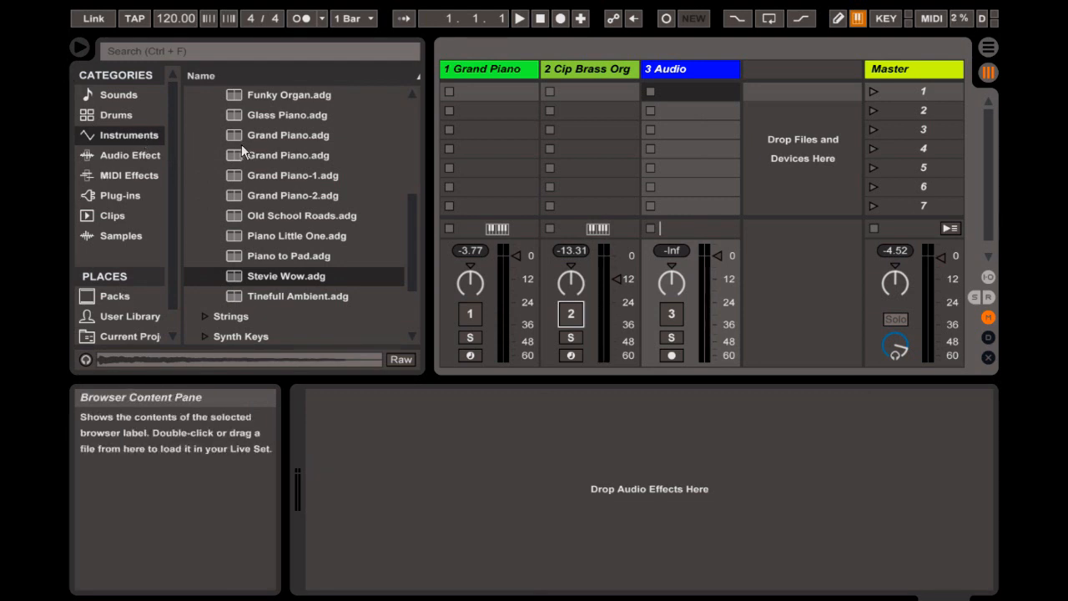
- Load the first Soft Horns Brass preset from the Brass instrument racks onto a new track and select that track
scroll(223, 187, "up", 5)
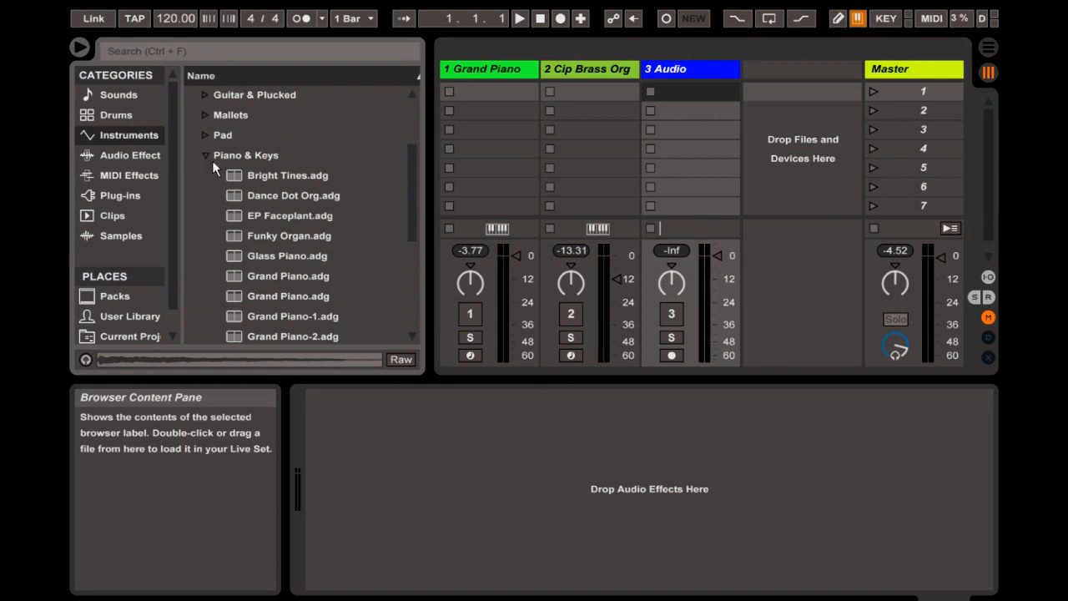
left_click(208, 155)
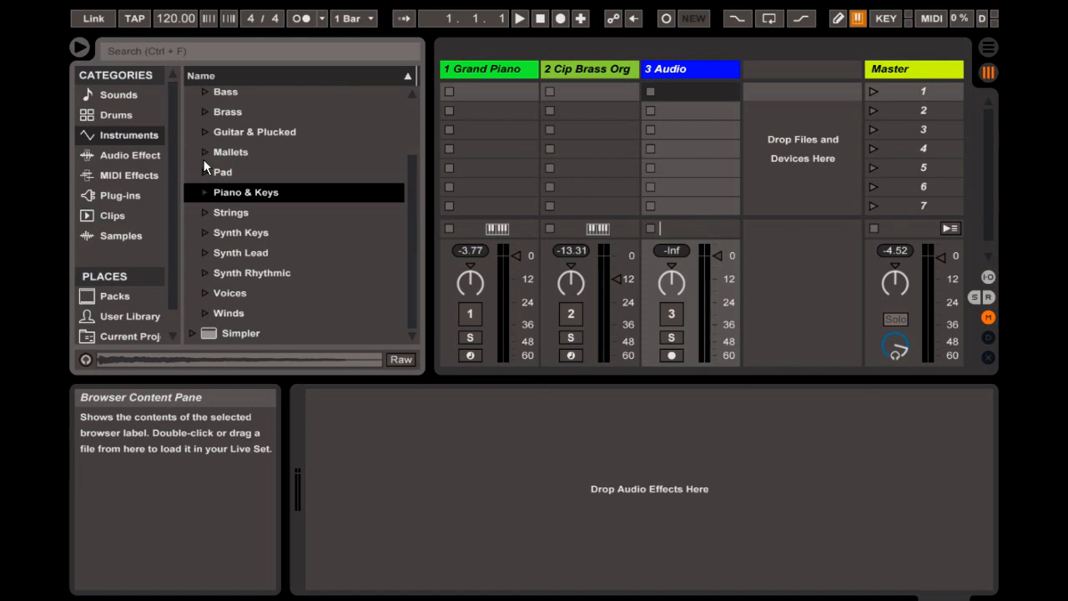
left_click(210, 115)
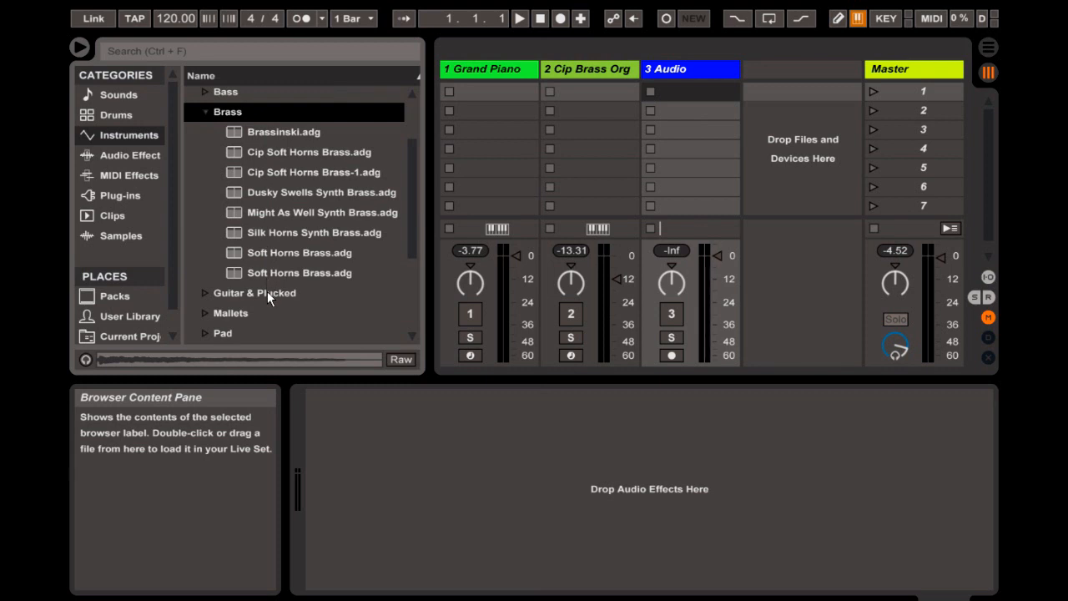
double_click(233, 254)
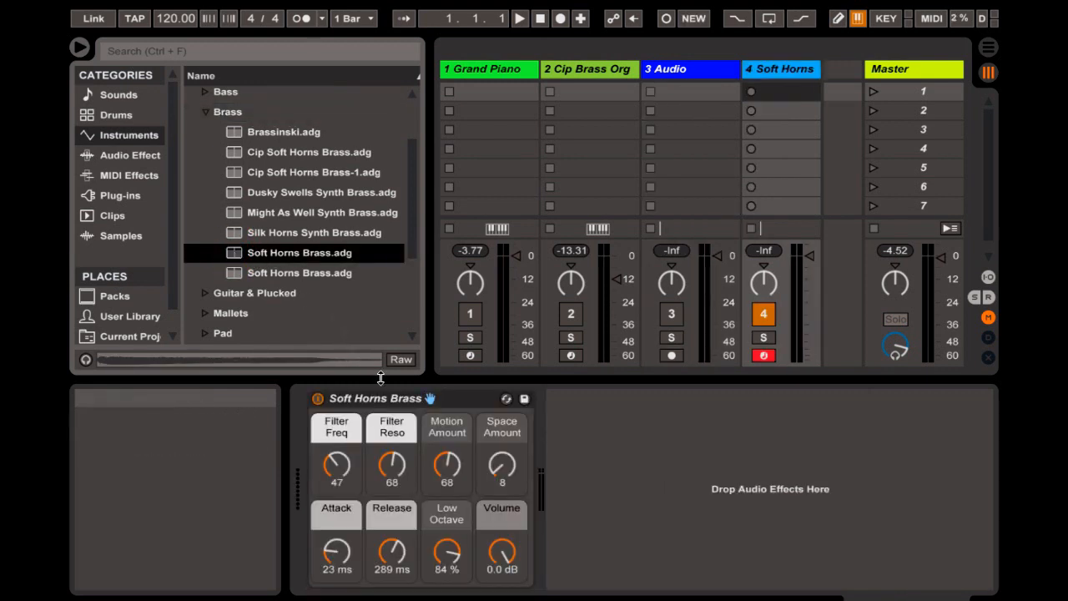
left_click(787, 70)
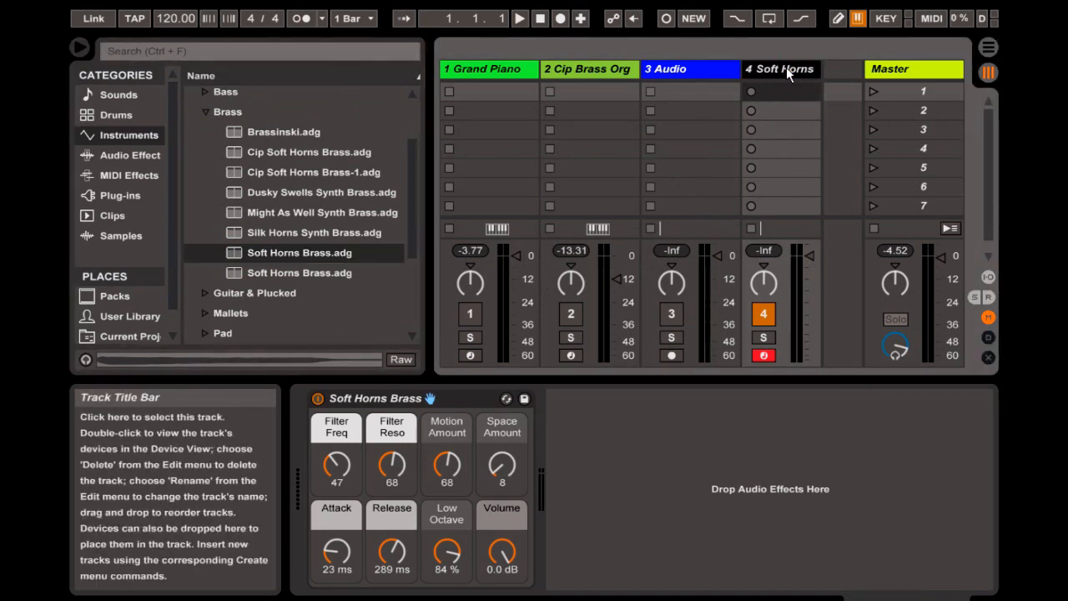
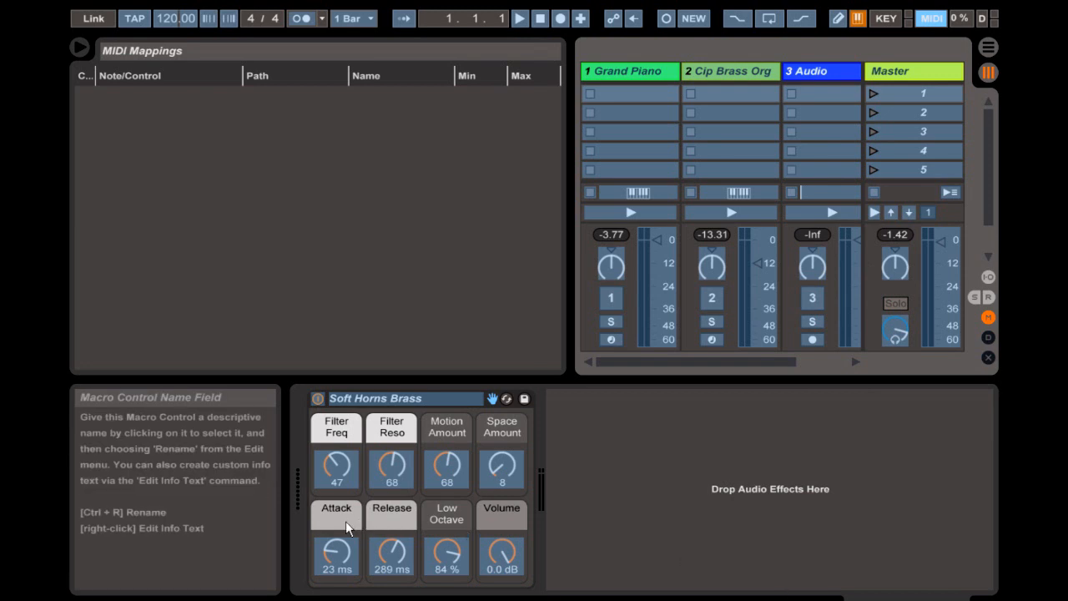
- MIDI-map the Filter Freq, Filter Reso, Motion Amount and Space Amount macros of Soft Horns Brass to CC 9, 10, 11 and 12
left_click(338, 474)
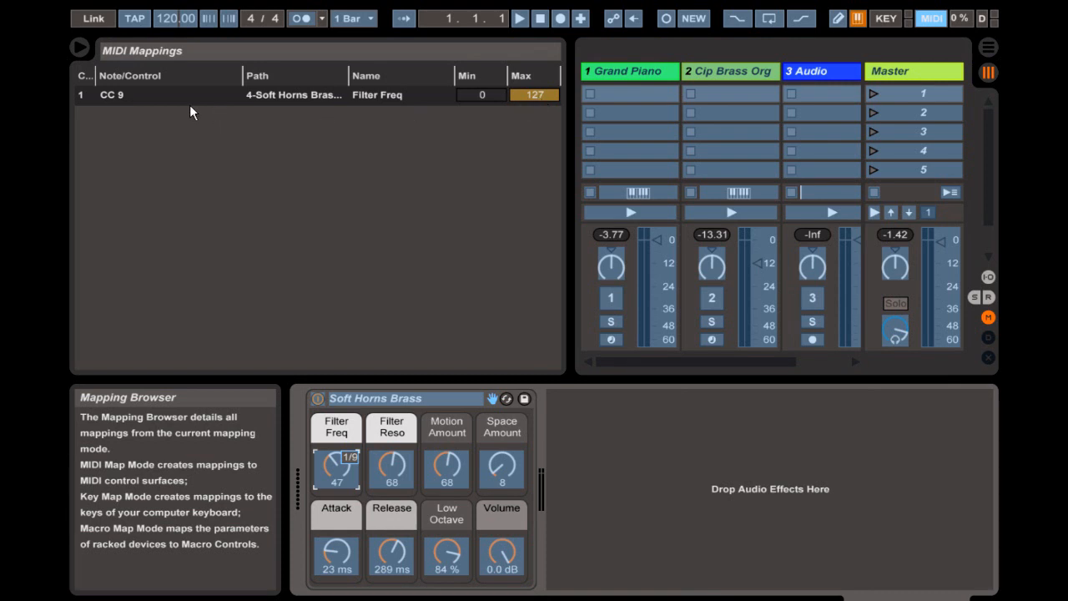
left_click(395, 478)
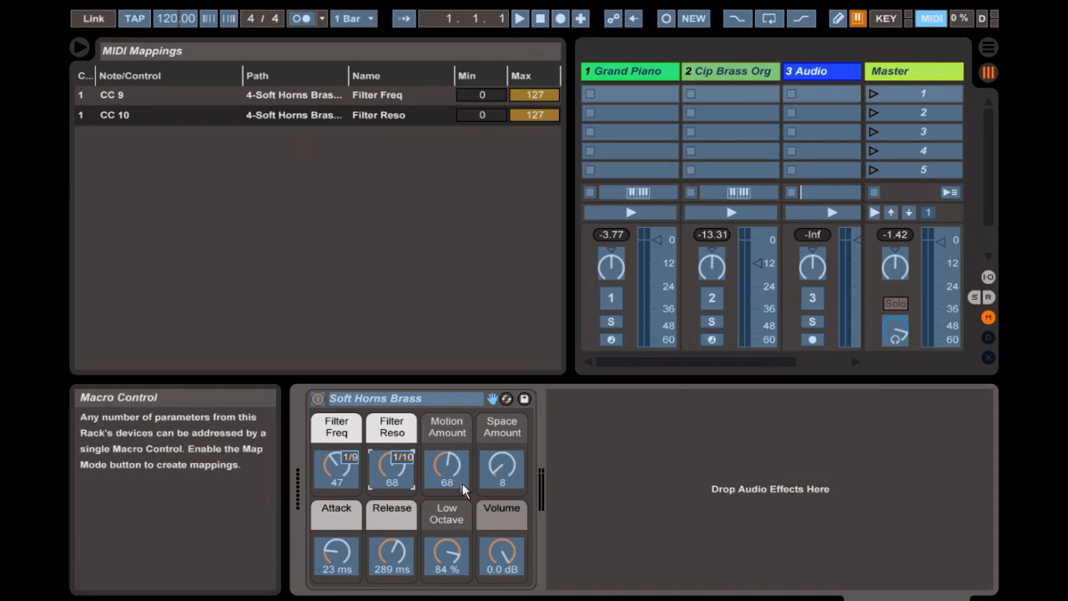
left_click(502, 476)
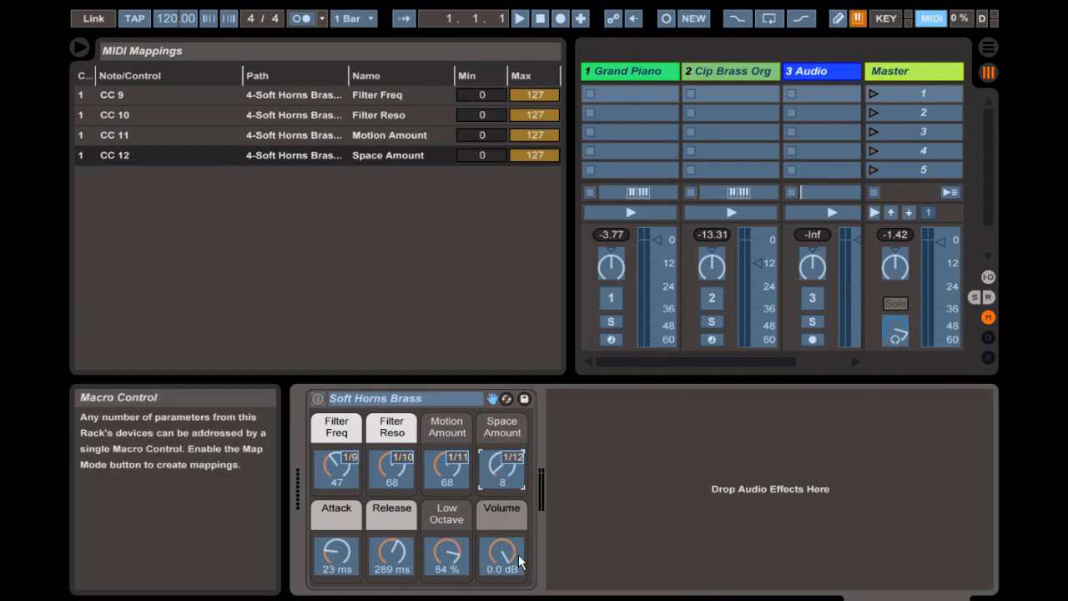
- MIDI-map the Attack macro to CC 7, Release to CC 43, Low Octave to CC 37 and Volume to CC 72
left_click(329, 563)
left_click(386, 566)
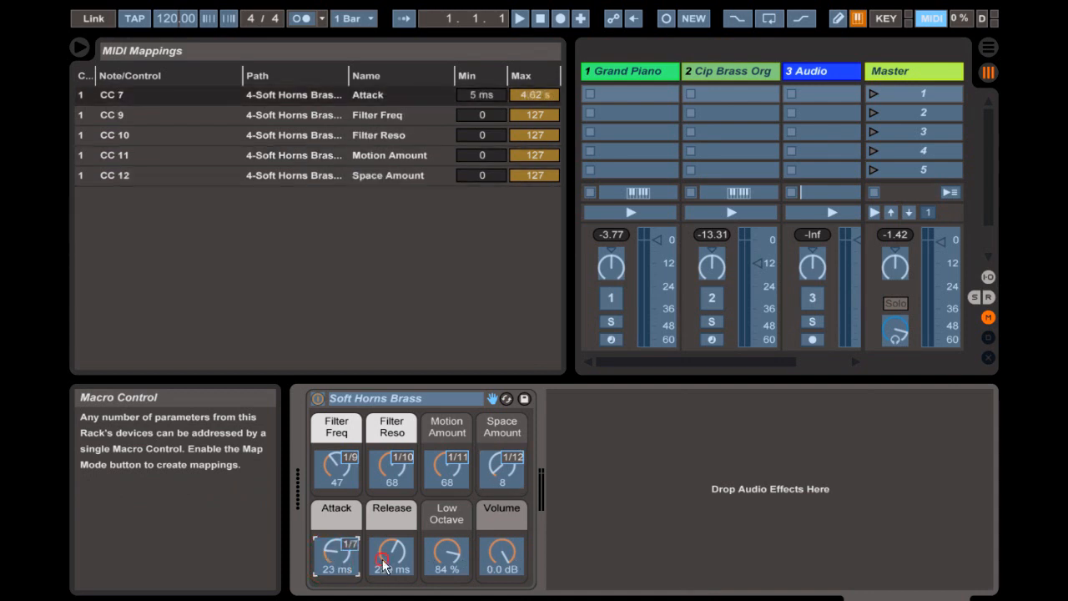
left_click(446, 558)
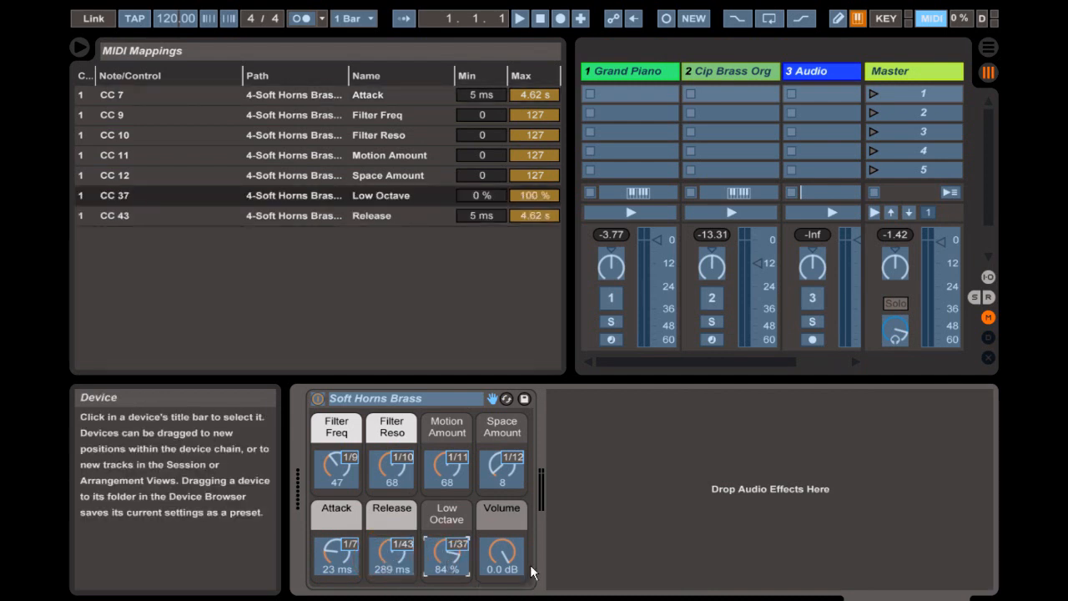
left_click(501, 558)
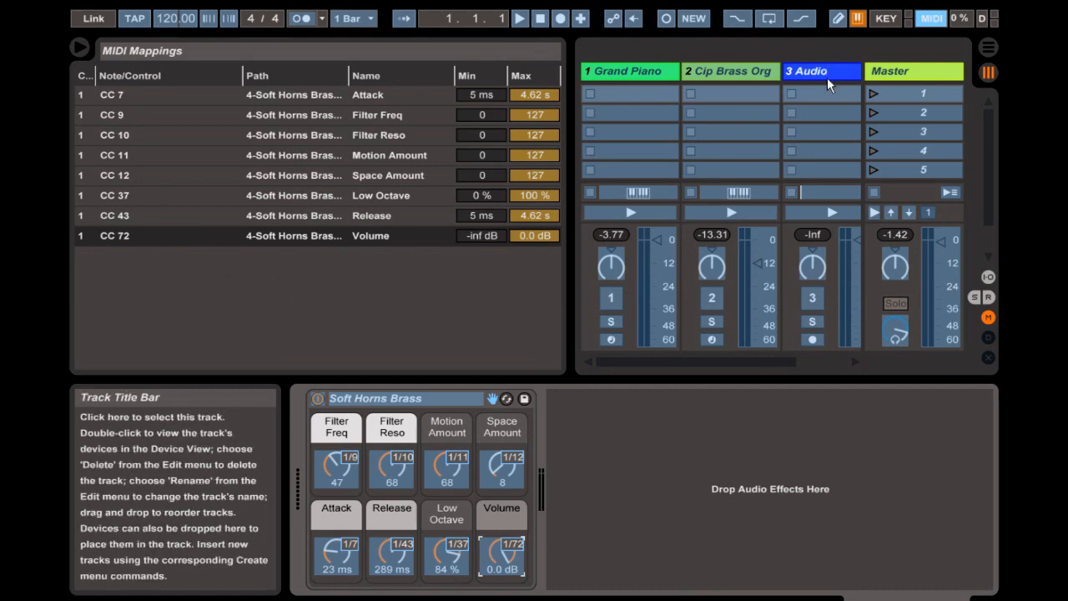
- Switch to key mapping mode and select the Filter Freq and Attack macros of the Soft Horns Brass rack
left_click(887, 20)
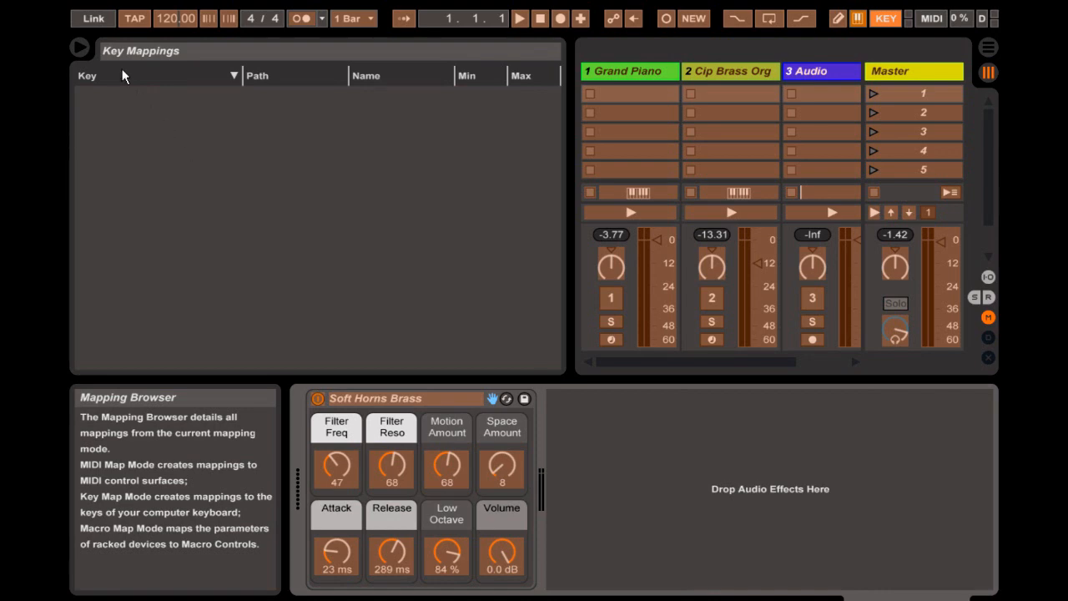
left_click(77, 47)
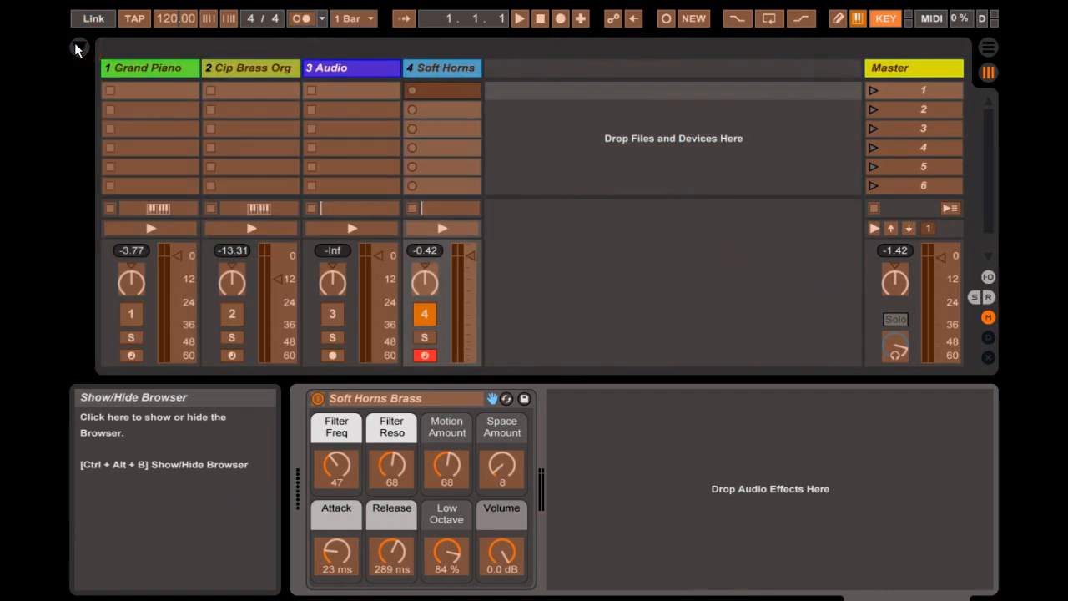
left_click(77, 48)
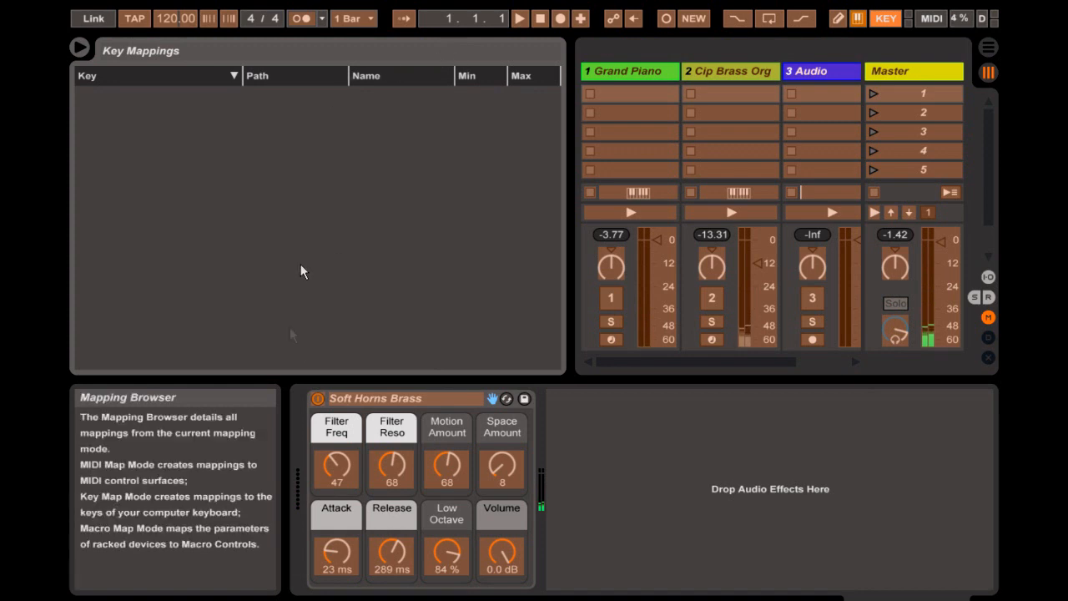
left_click(338, 440)
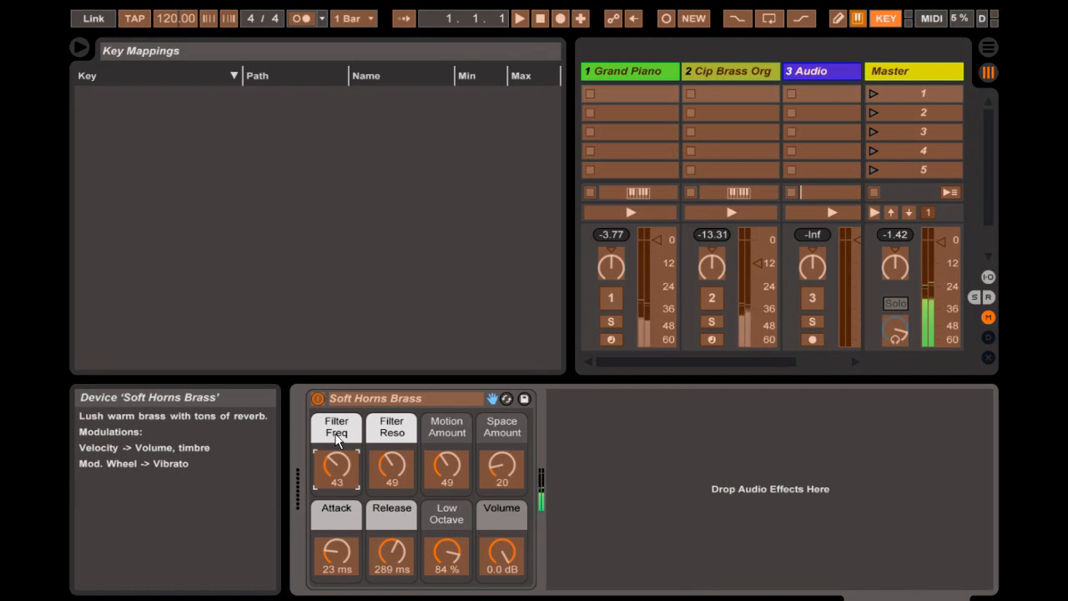
left_click(339, 523)
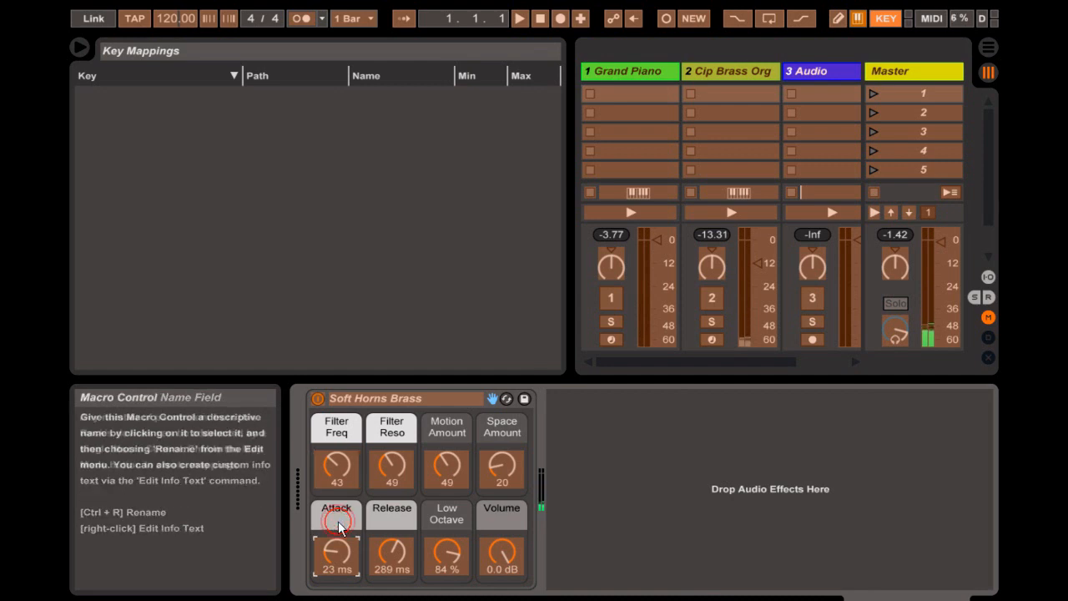